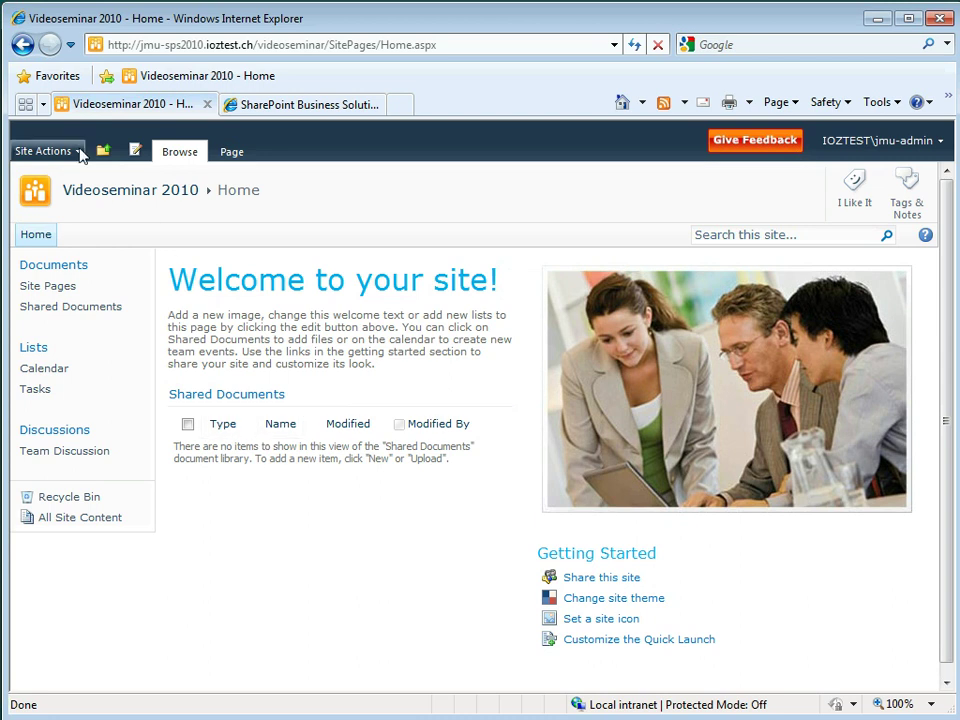
# Step: Enable German as an alternate language in the site's language settings
pyautogui.click(80, 155)
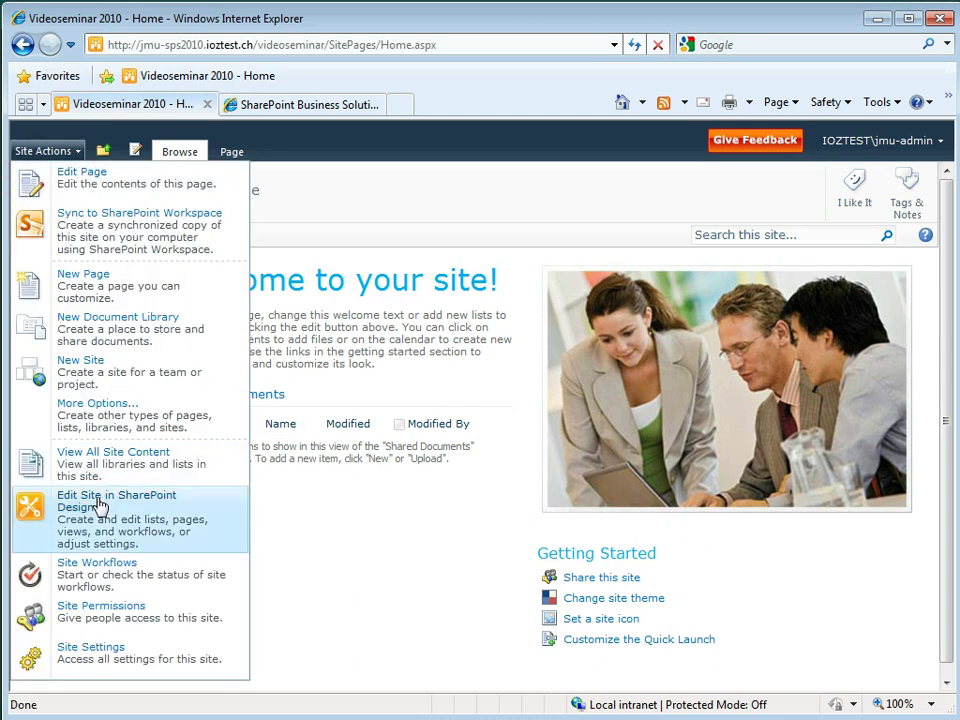
pyautogui.click(150, 656)
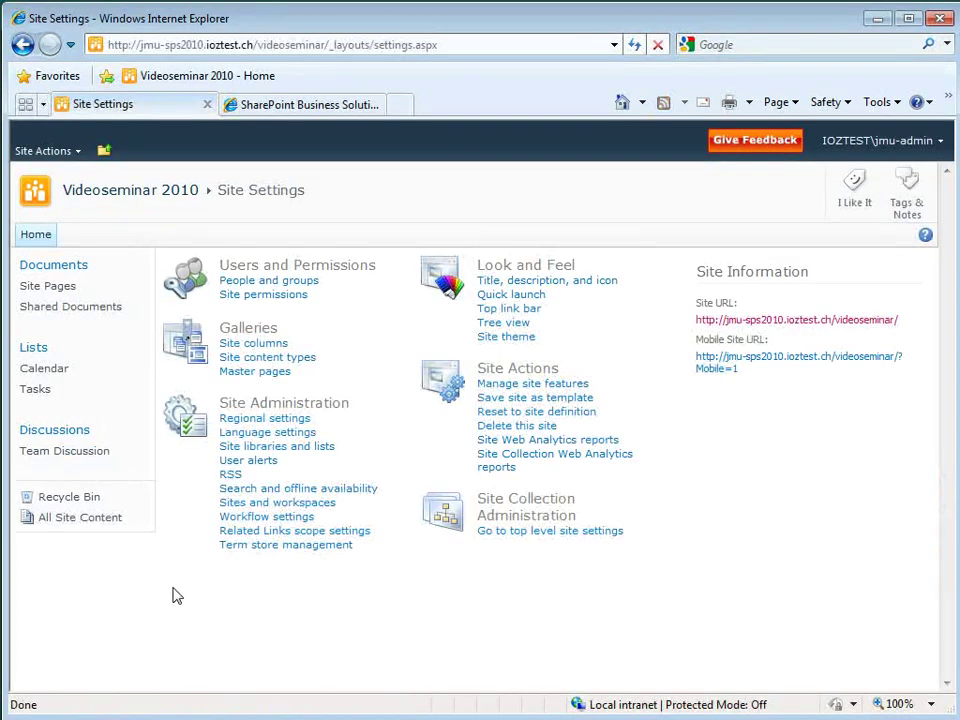
pyautogui.click(287, 437)
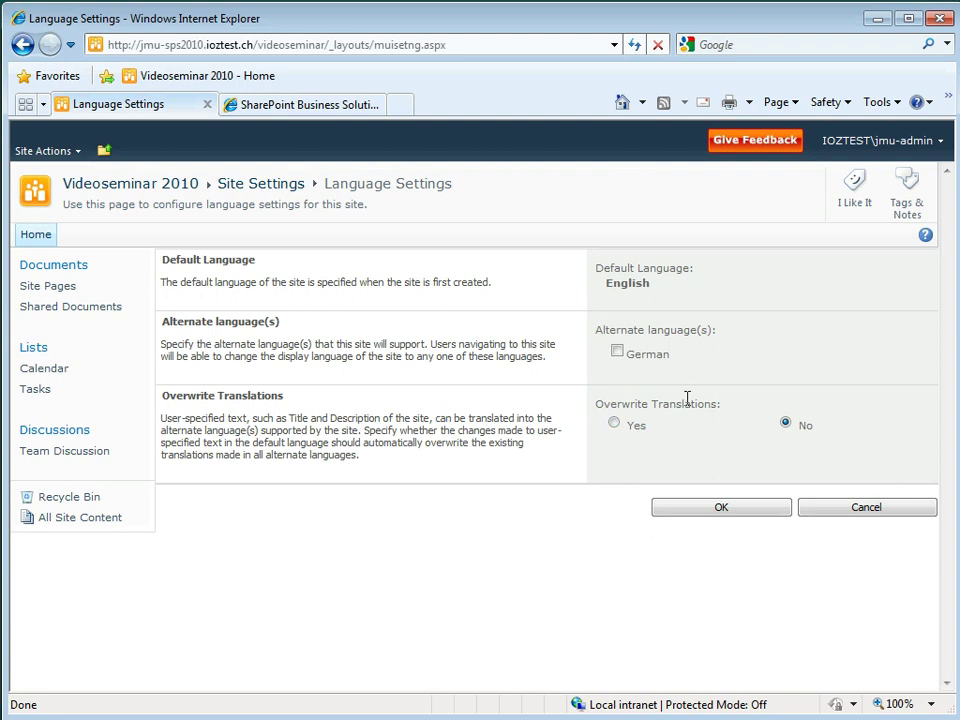
pyautogui.click(617, 352)
pyautogui.click(746, 510)
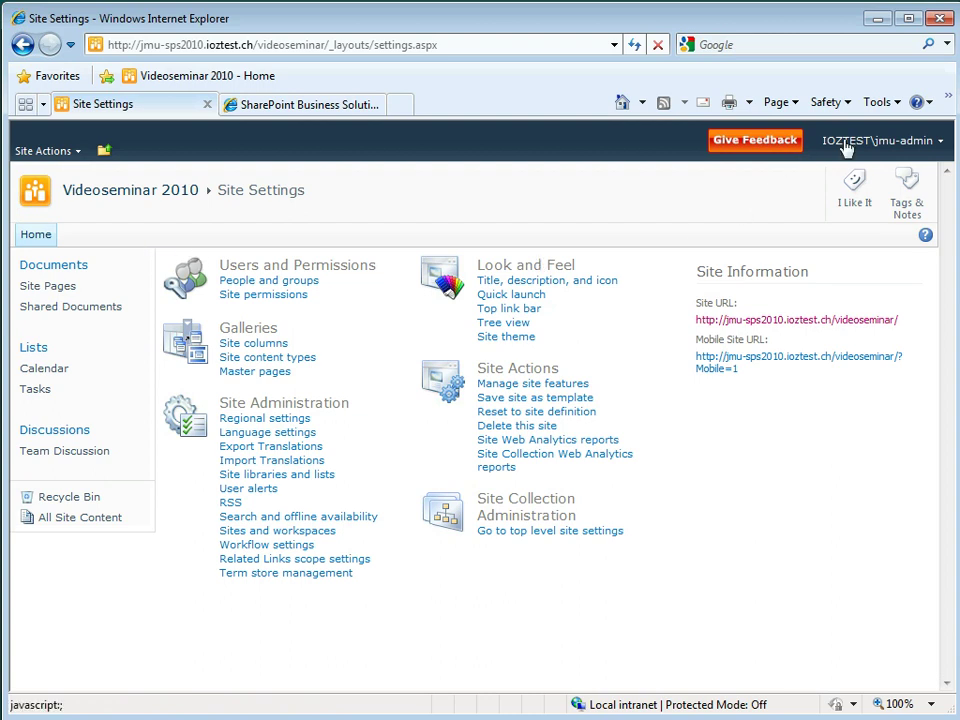
# Step: Switch the display language to German and open the site's language settings
pyautogui.click(886, 142)
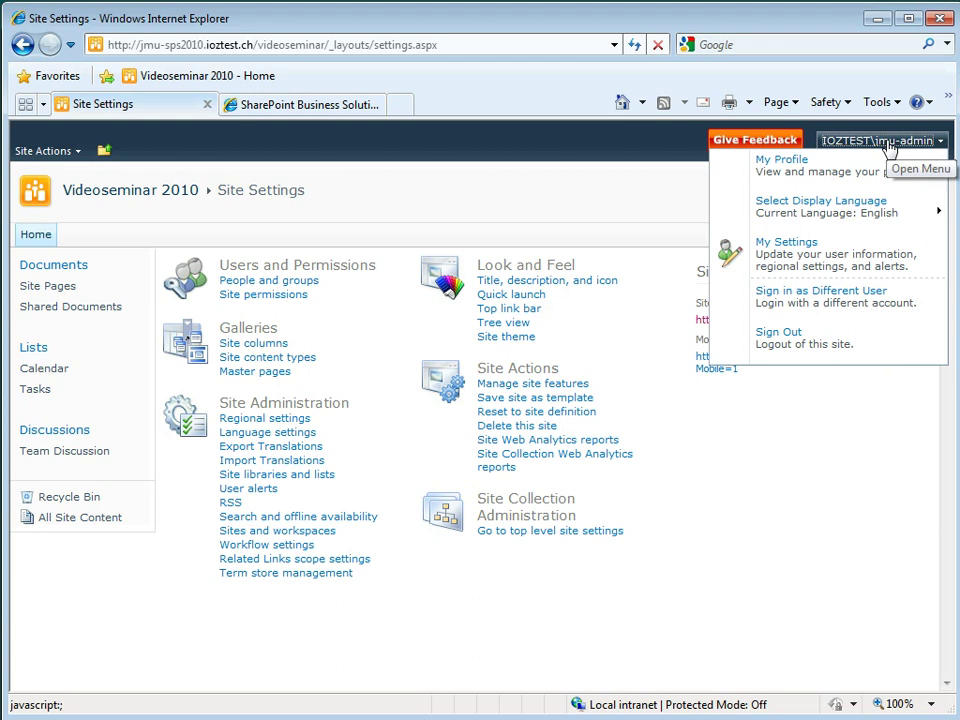
pyautogui.moveTo(843, 218)
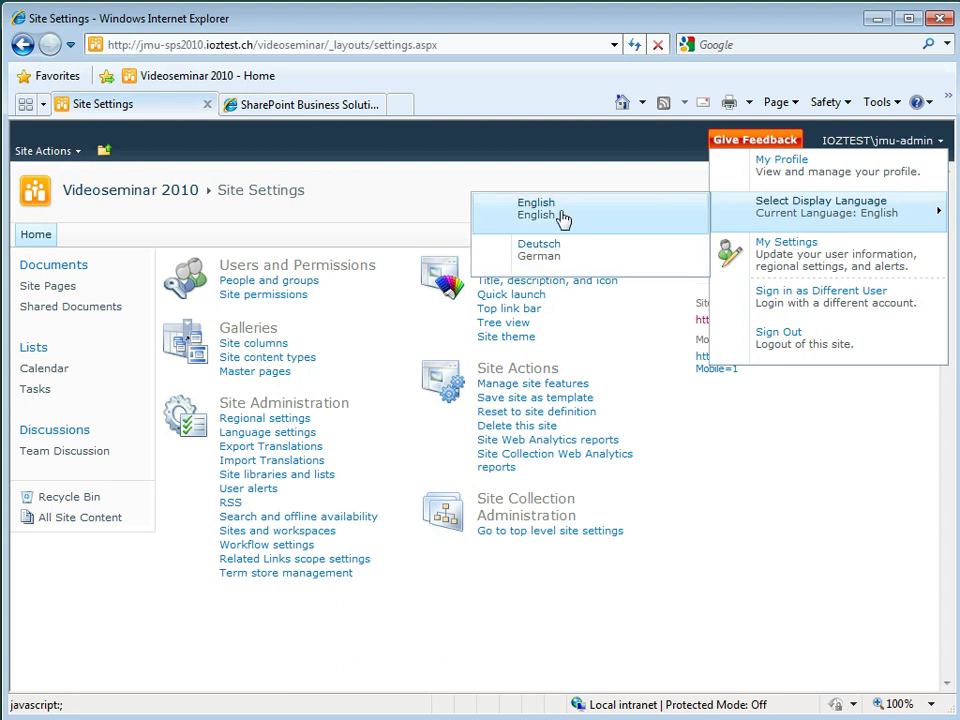
pyautogui.click(581, 258)
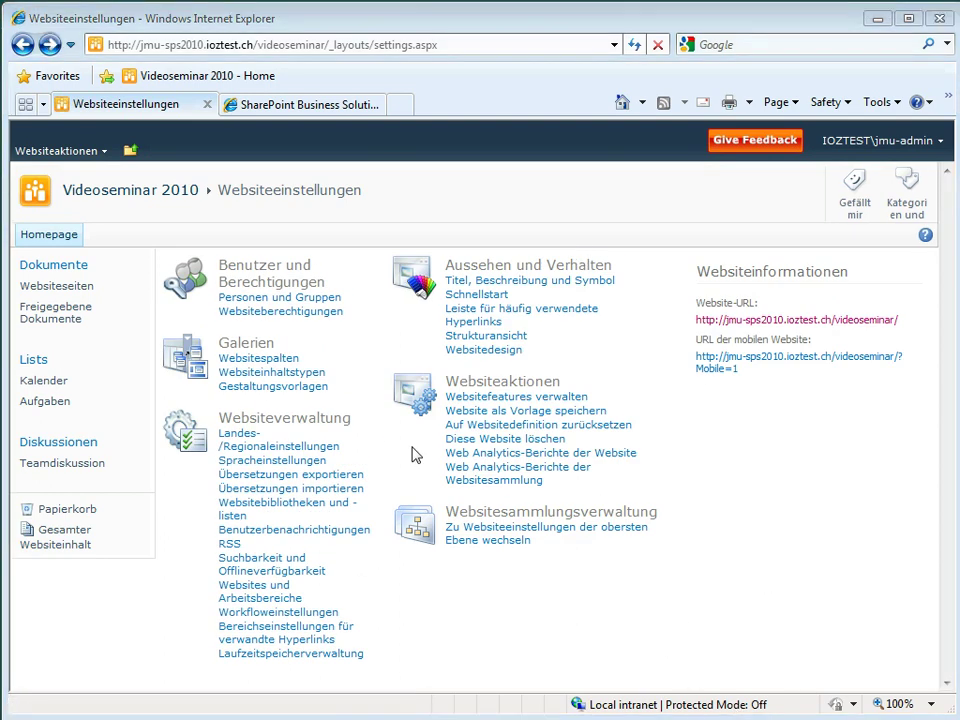
pyautogui.click(309, 466)
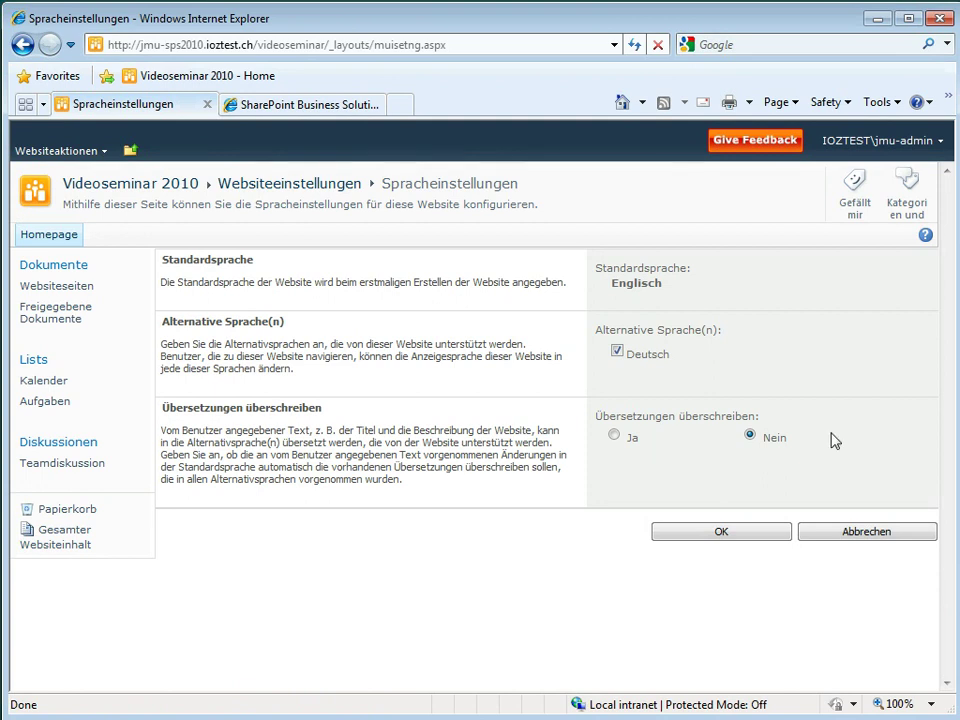
# Step: Set the display language back to English
pyautogui.click(880, 140)
pyautogui.moveTo(776, 212)
pyautogui.click(575, 211)
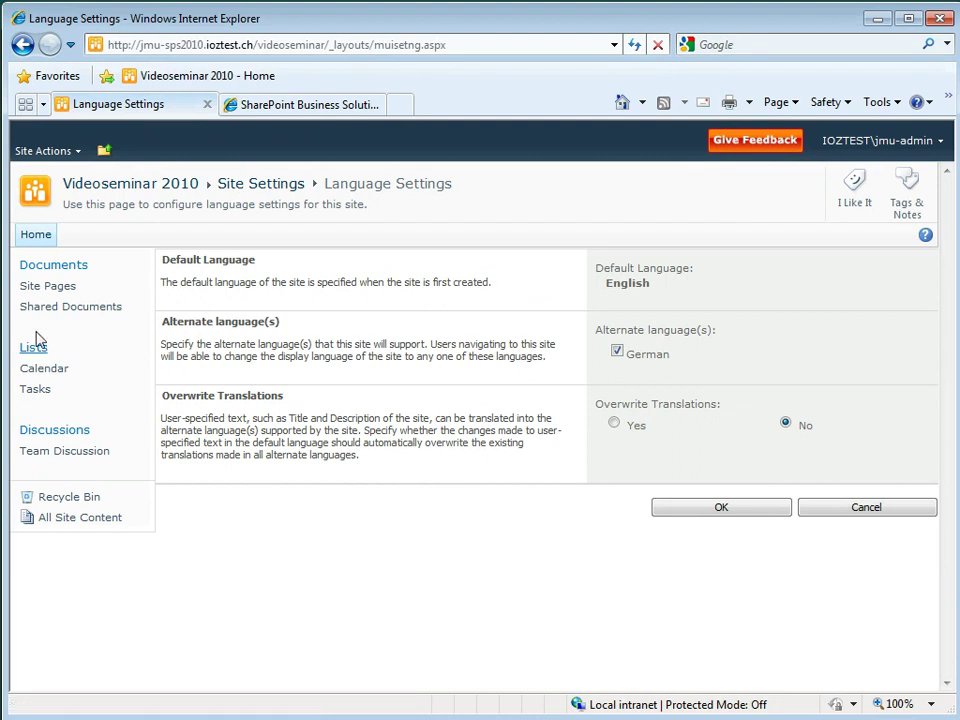
# Step: Rename the Lists heading in the site's Quick Launch to "Lists (e)" for the English display language
pyautogui.click(45, 151)
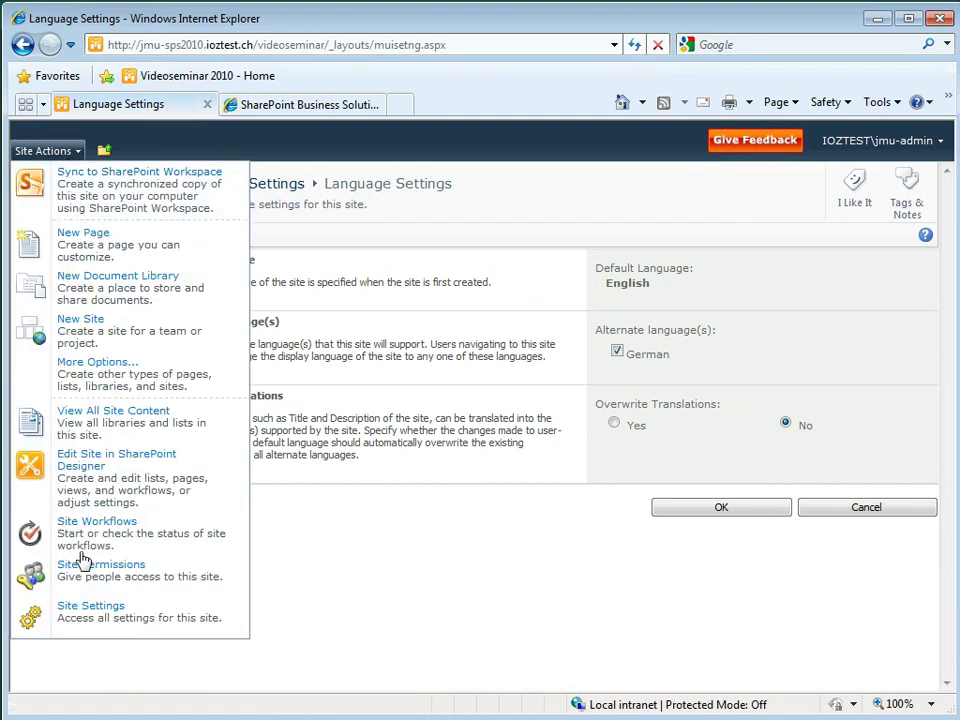
pyautogui.click(103, 610)
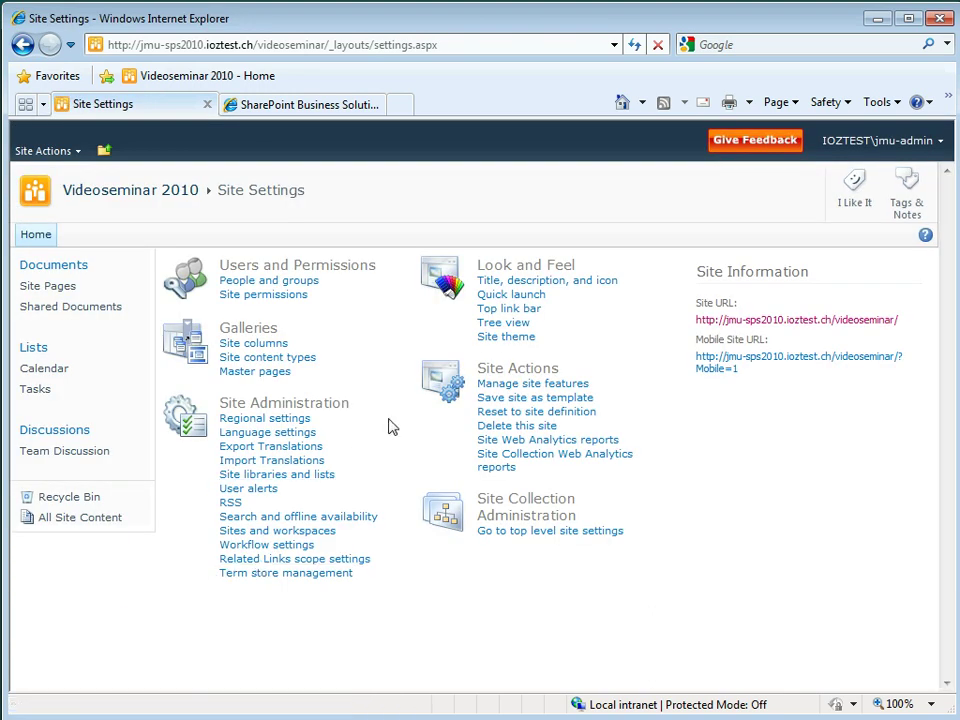
pyautogui.click(528, 302)
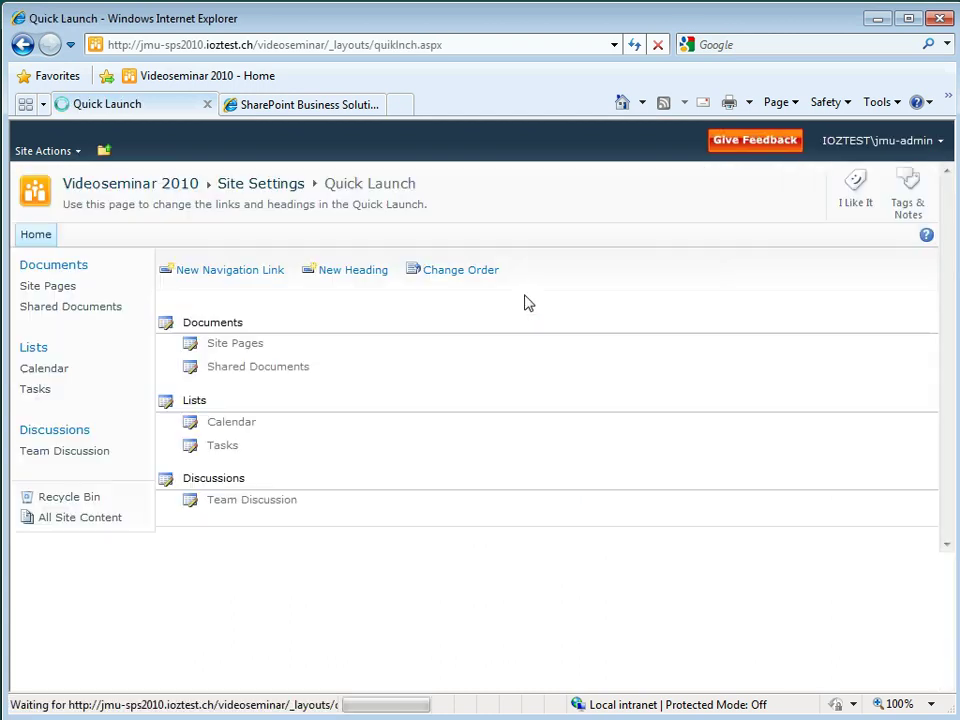
pyautogui.click(167, 402)
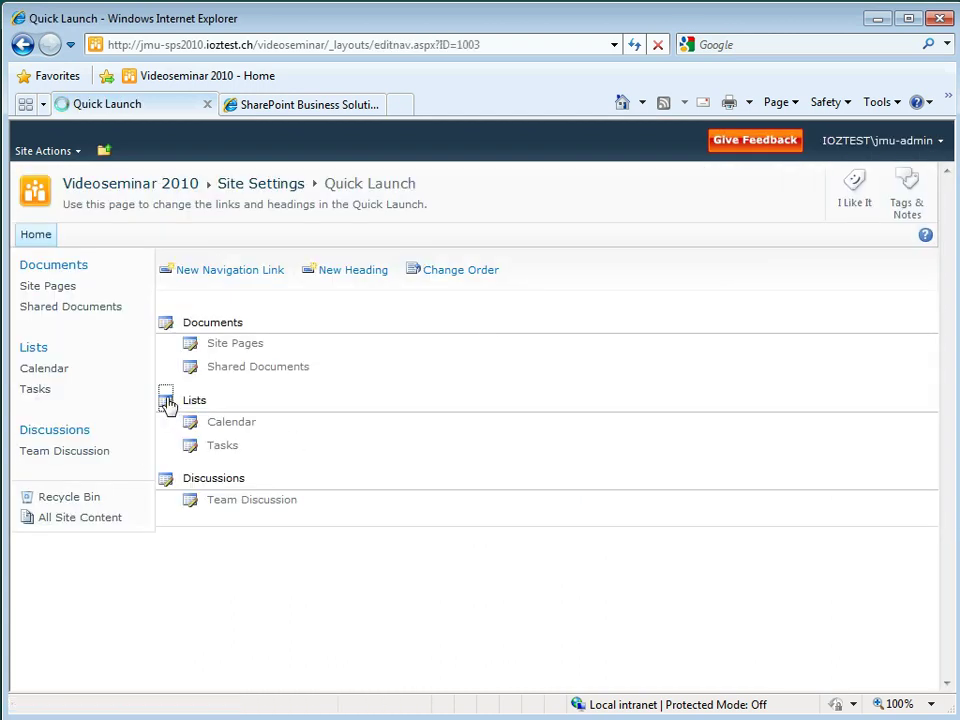
pyautogui.click(621, 325)
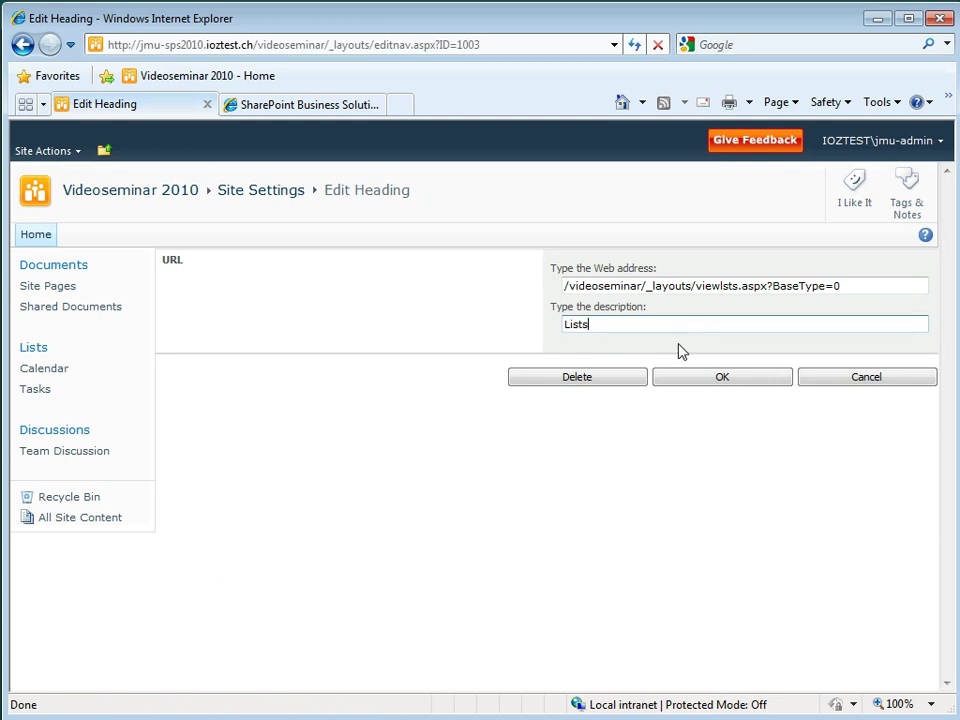
pyautogui.write('(e)')
pyautogui.click(725, 380)
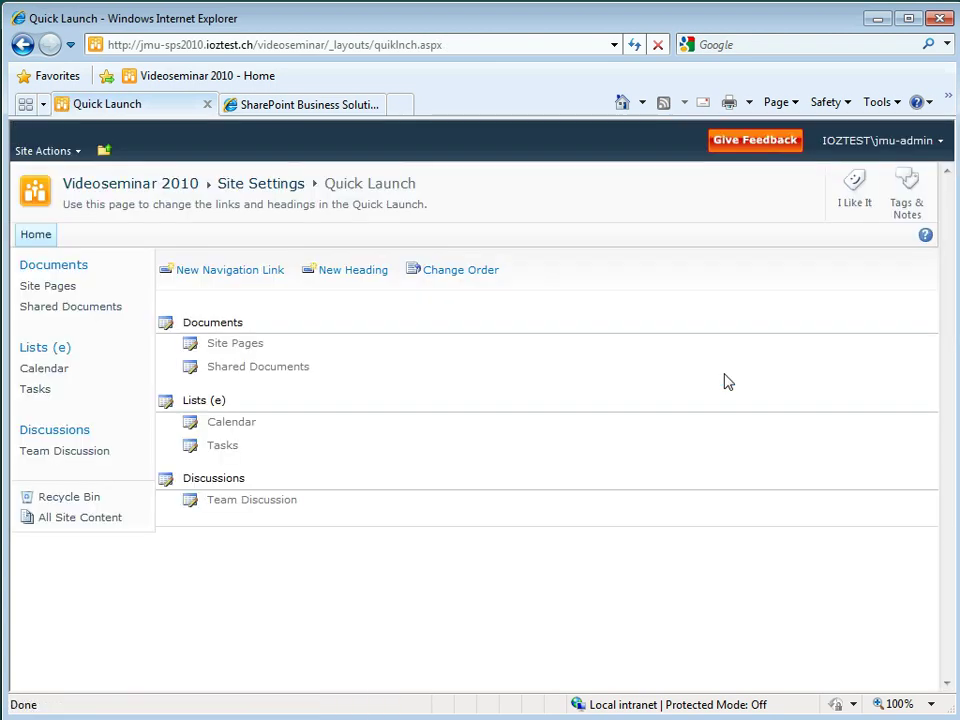
# Step: Switch the display language of the Quick Launch page to German
pyautogui.click(882, 142)
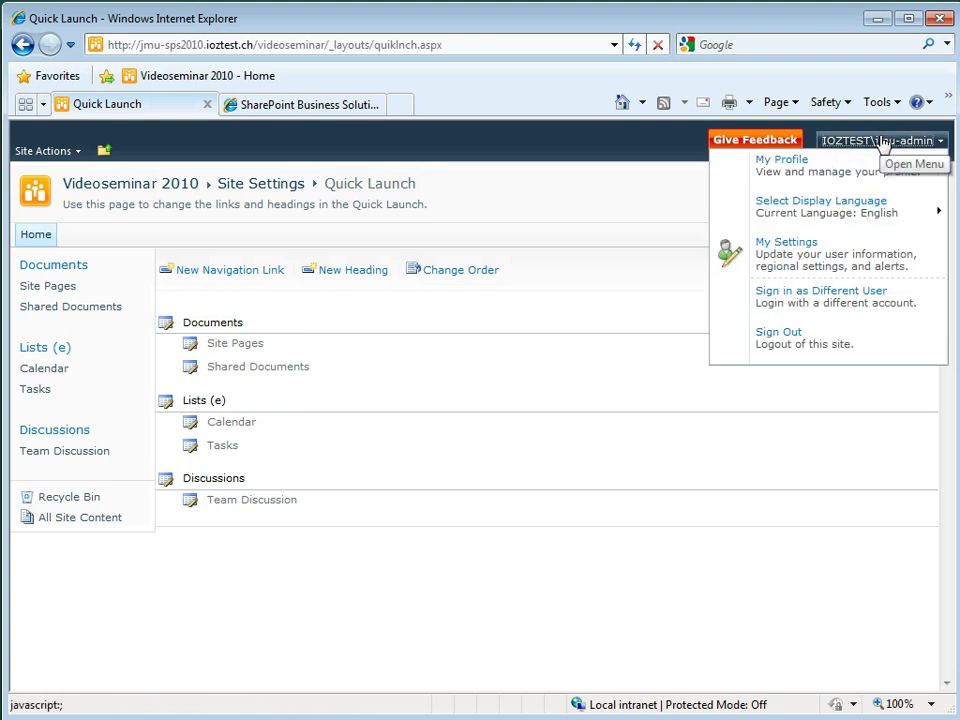
pyautogui.moveTo(877, 203)
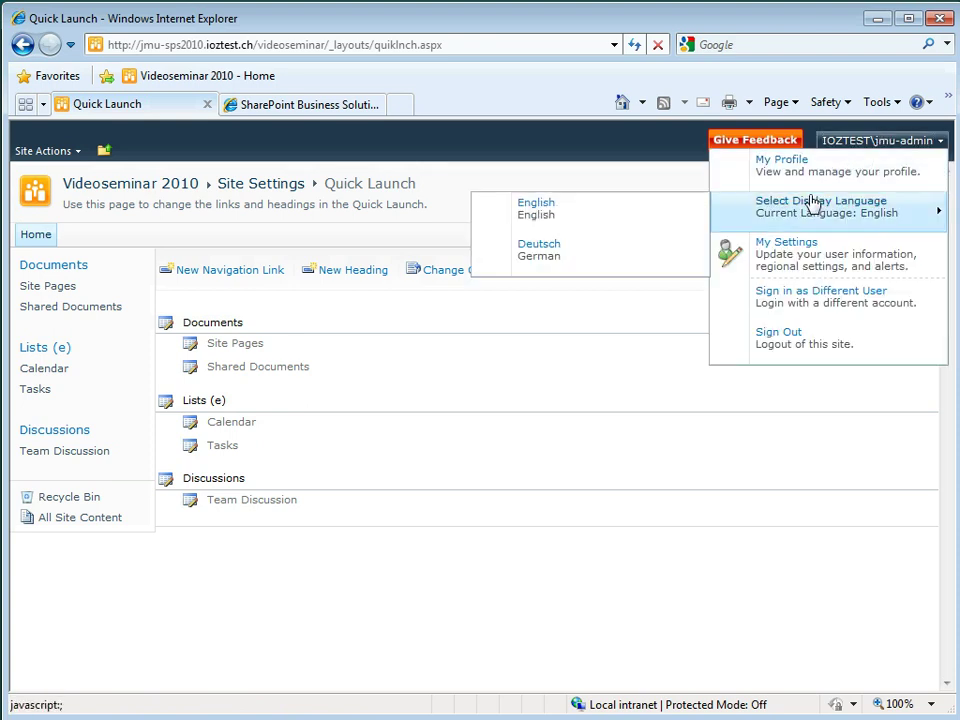
pyautogui.click(553, 252)
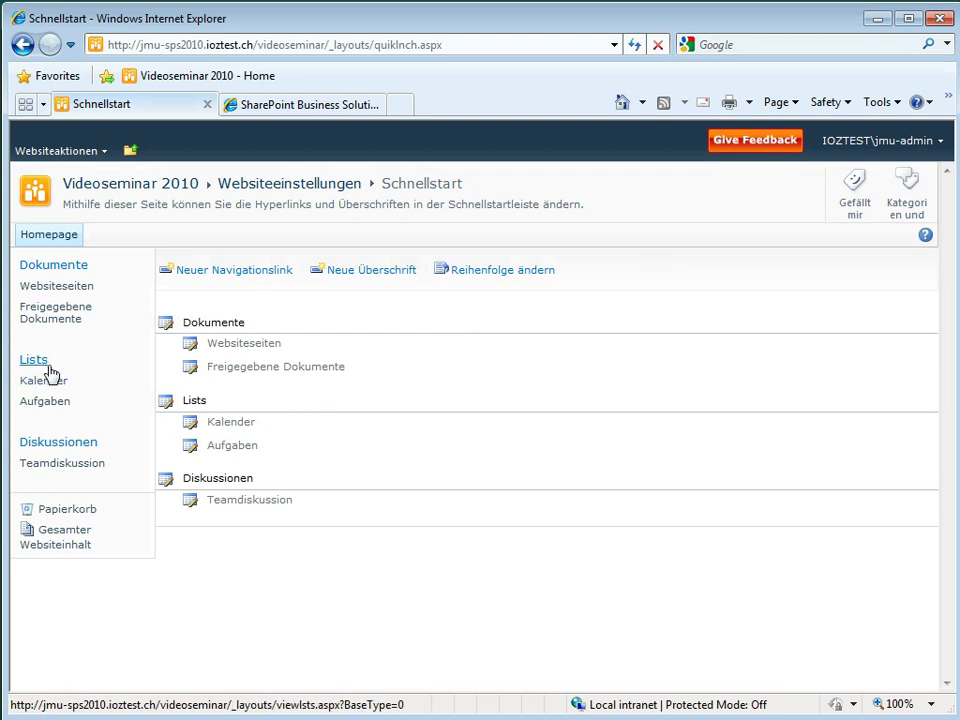
pyautogui.hotkey('alt', '/')
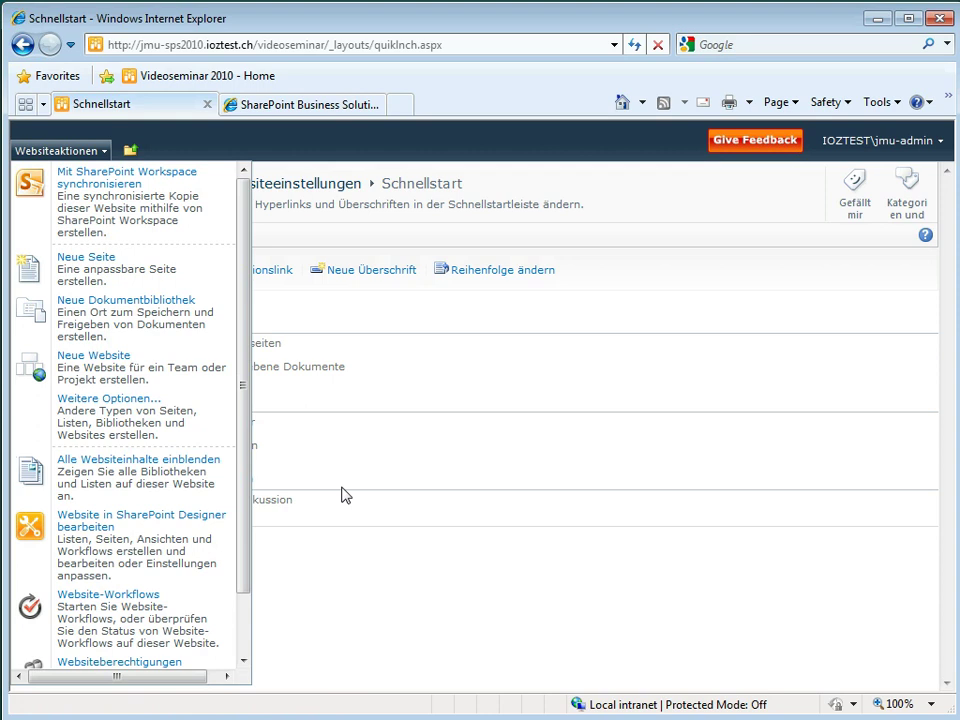
pyautogui.click(407, 418)
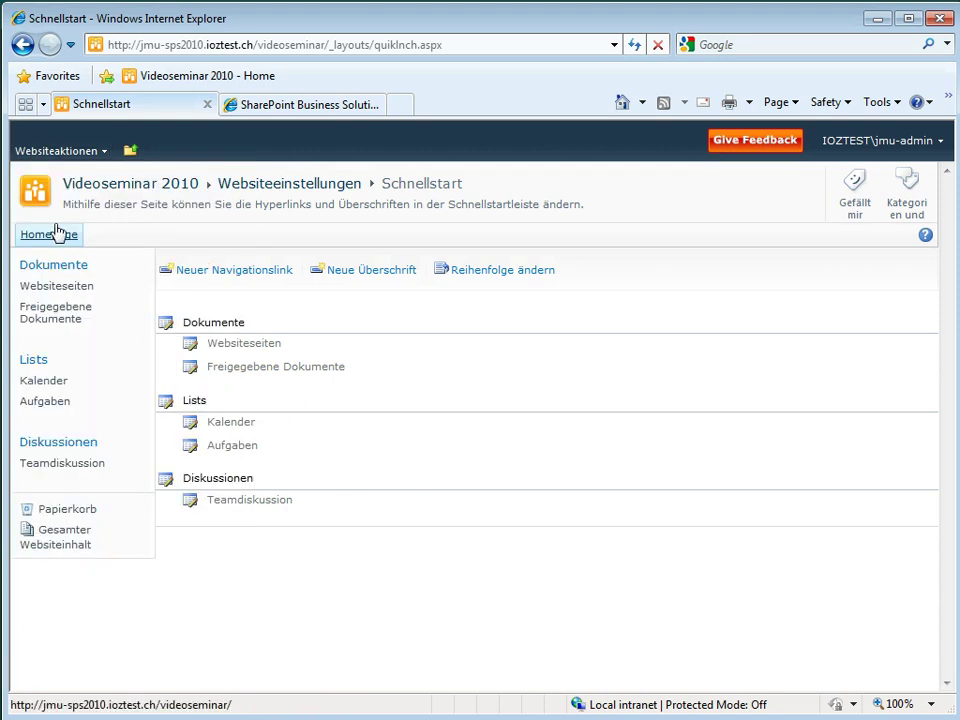
# Step: Rename the German Lists heading in the Quick Launch to "Lists (d)"
pyautogui.click(167, 404)
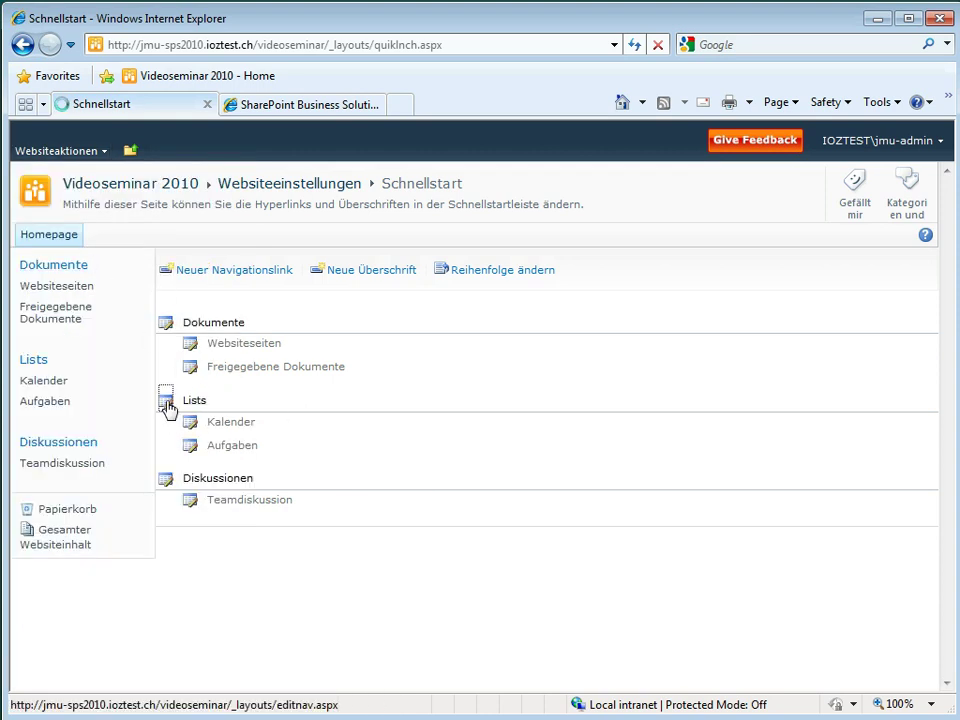
pyautogui.click(623, 326)
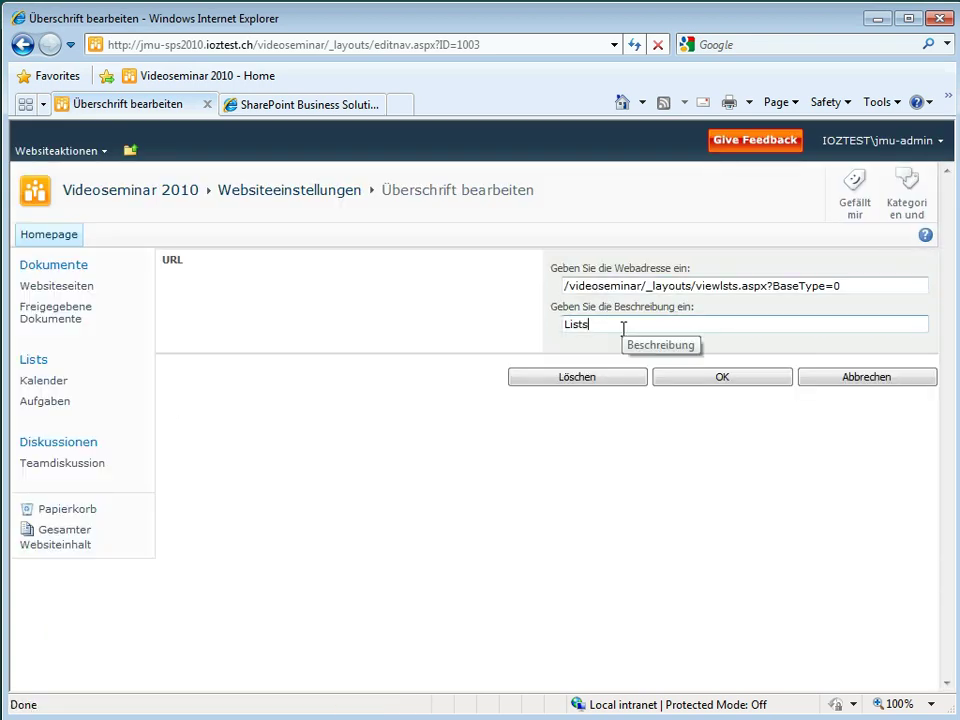
pyautogui.write('(d')
pyautogui.click(700, 381)
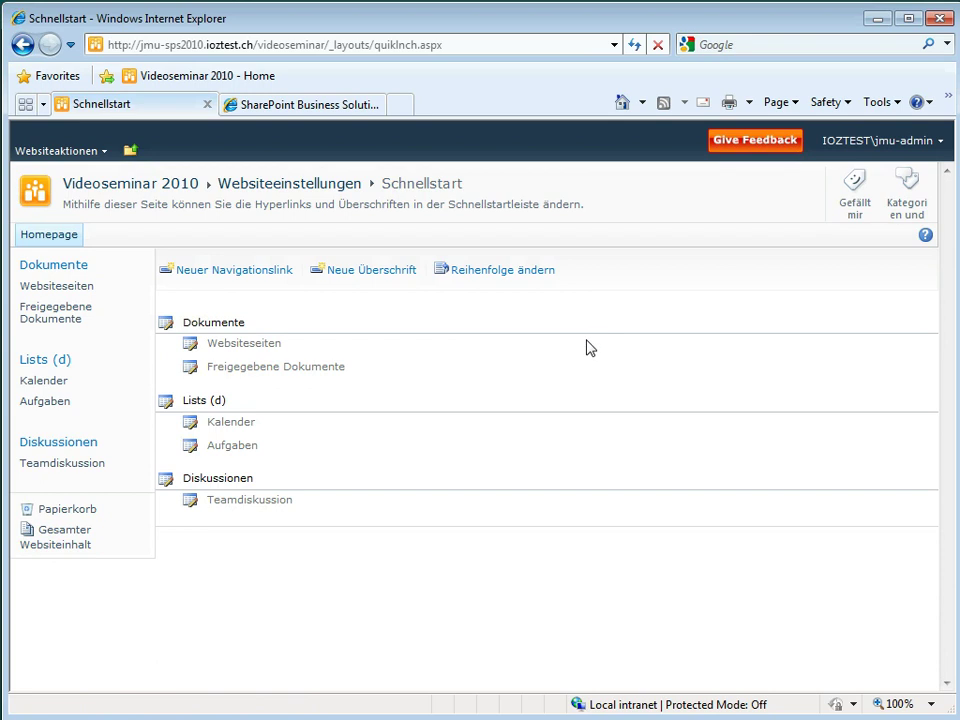
# Step: Turn on overwriting of translations in the site's language settings
pyautogui.click(64, 155)
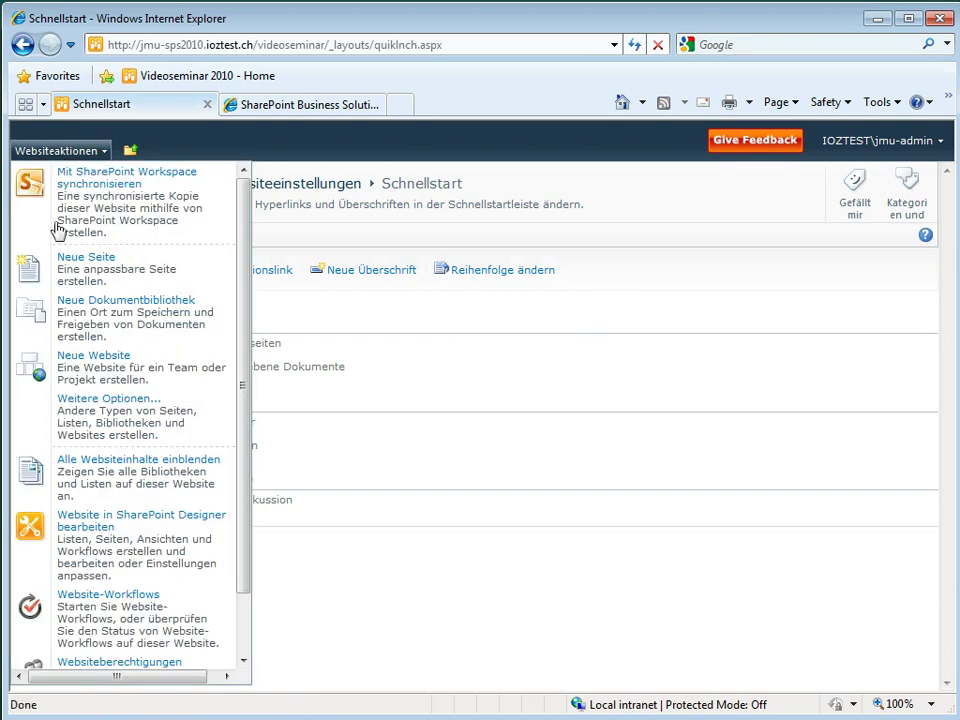
pyautogui.scroll(-3, 236, 590)
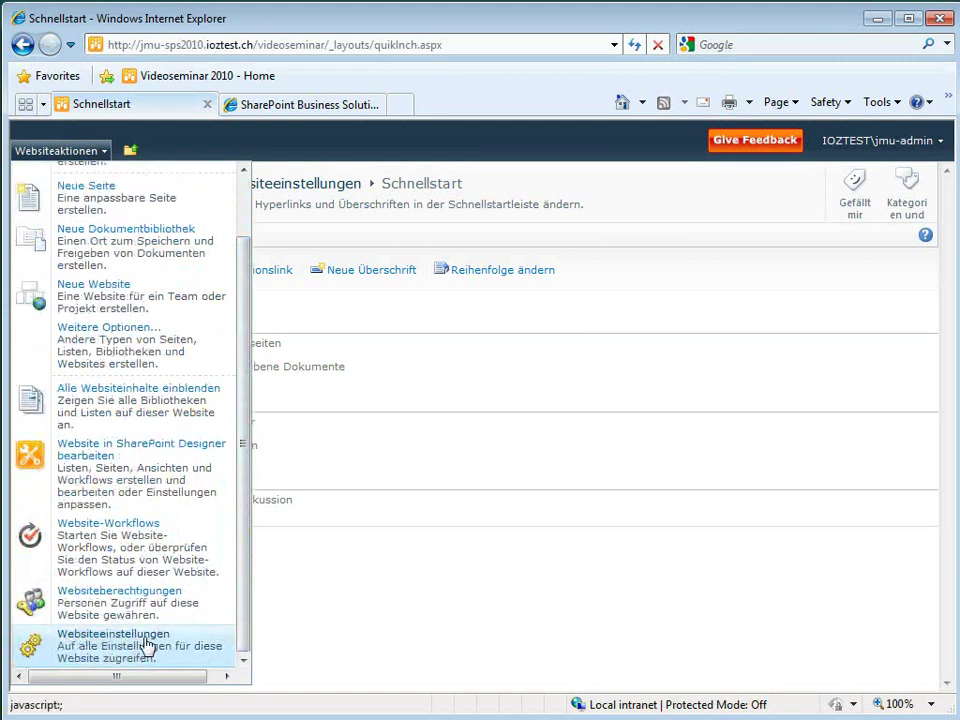
pyautogui.click(57, 645)
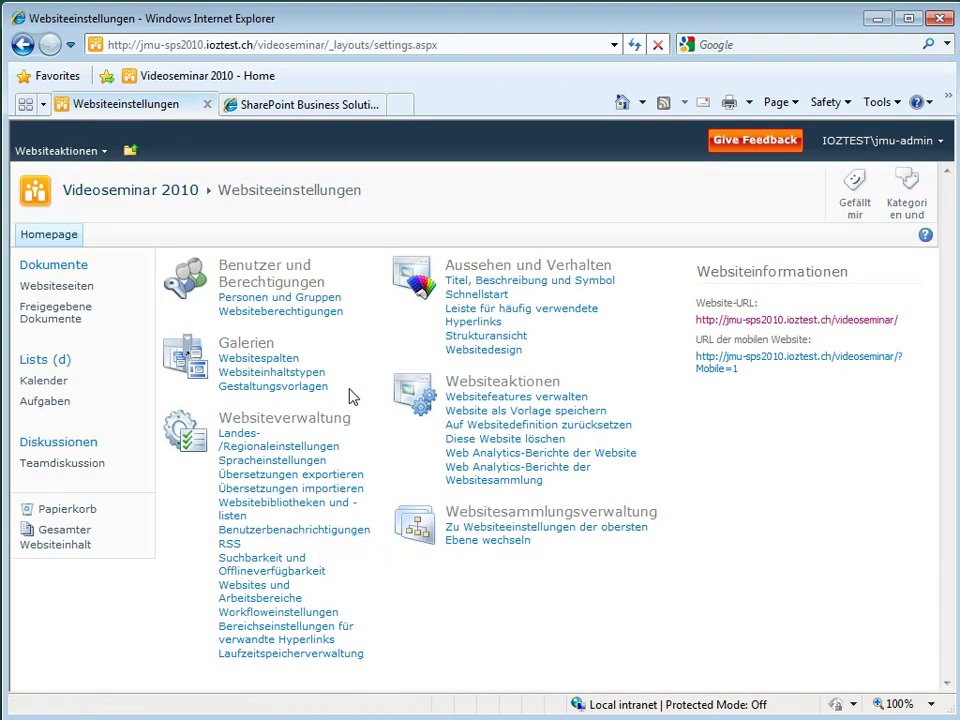
pyautogui.click(286, 461)
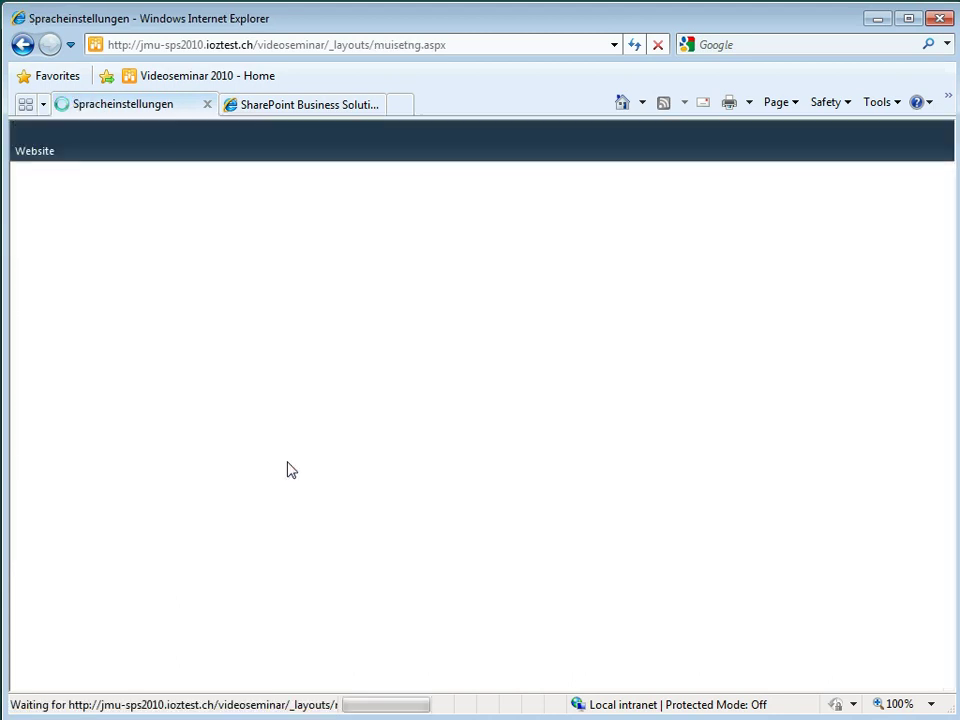
pyautogui.click(615, 436)
pyautogui.click(745, 533)
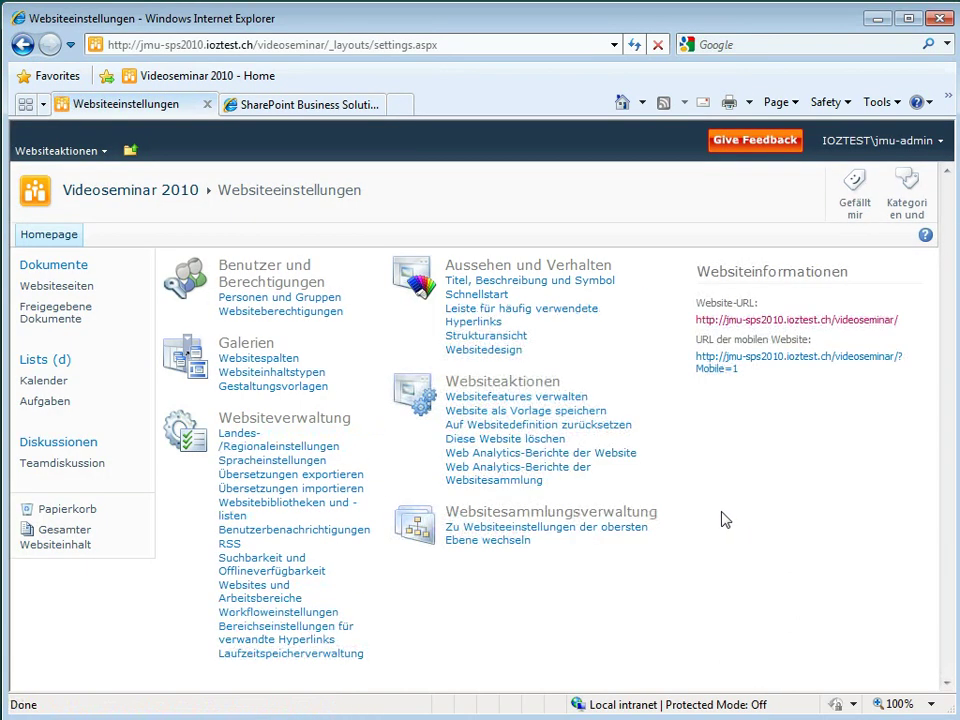
# Step: Change the display language of the site settings page from German to English
pyautogui.click(904, 146)
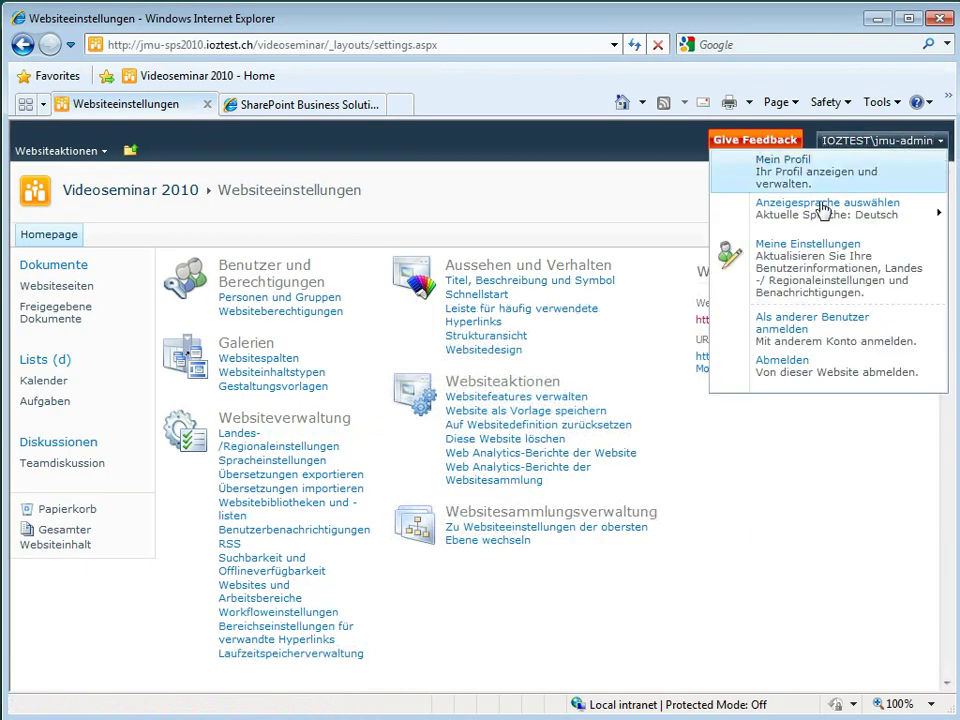
pyautogui.moveTo(829, 211)
pyautogui.click(574, 219)
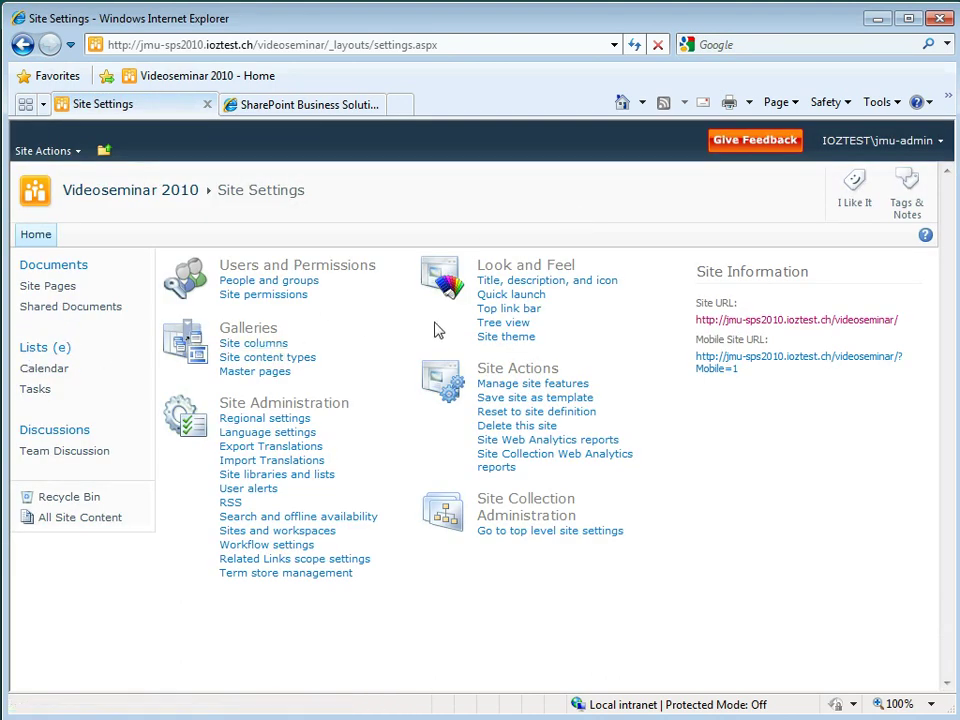
# Step: Rename the English Lists heading in the Quick Launch to "Lists (new)"
pyautogui.click(511, 295)
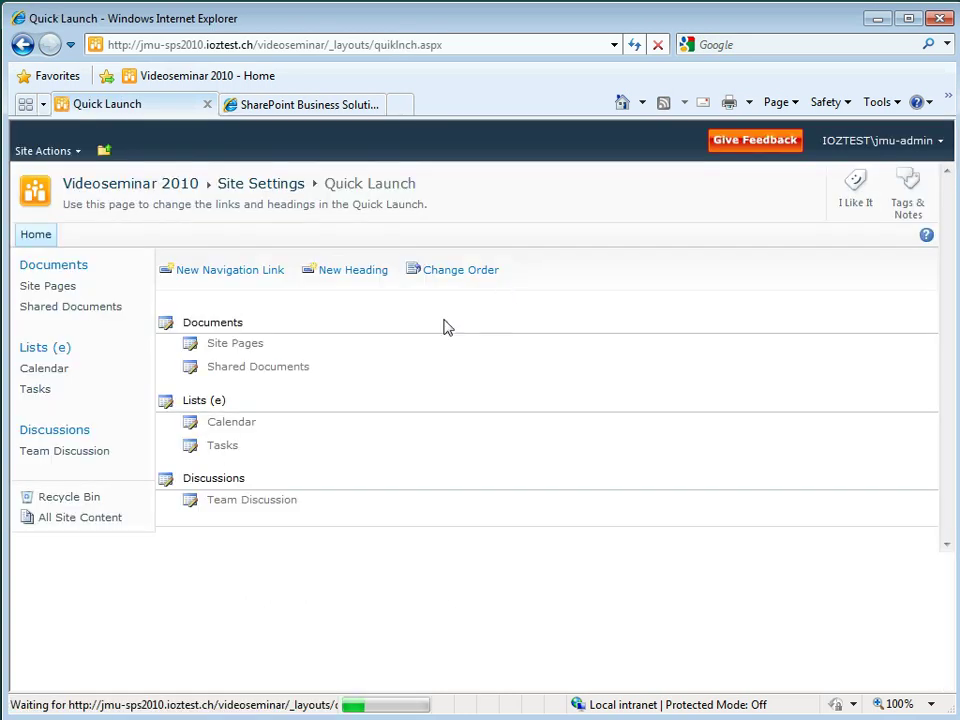
pyautogui.click(167, 403)
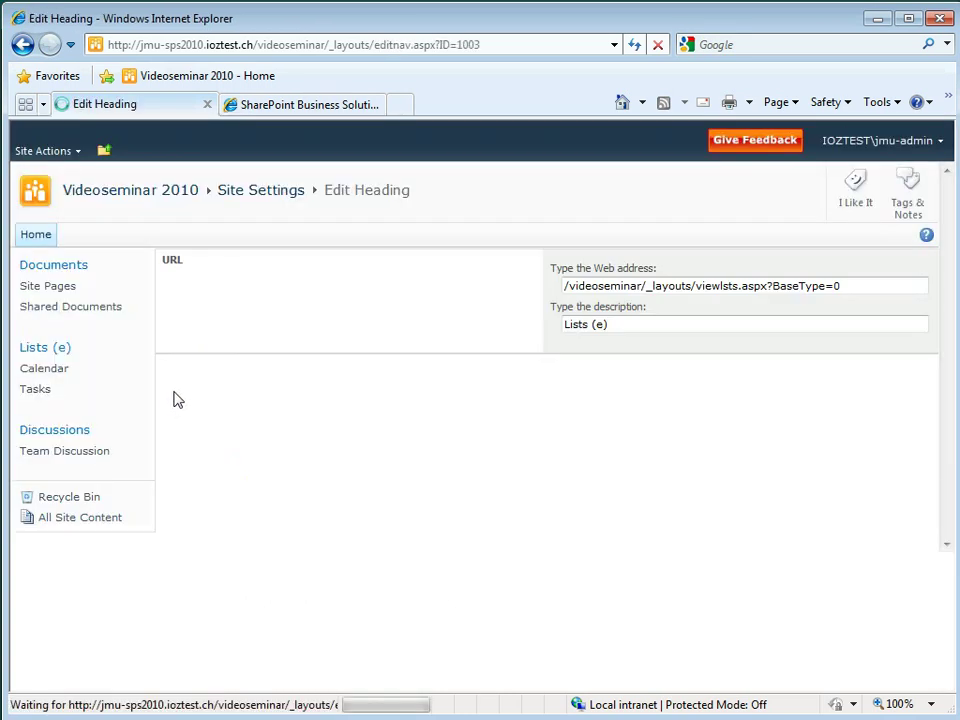
pyautogui.click(593, 324)
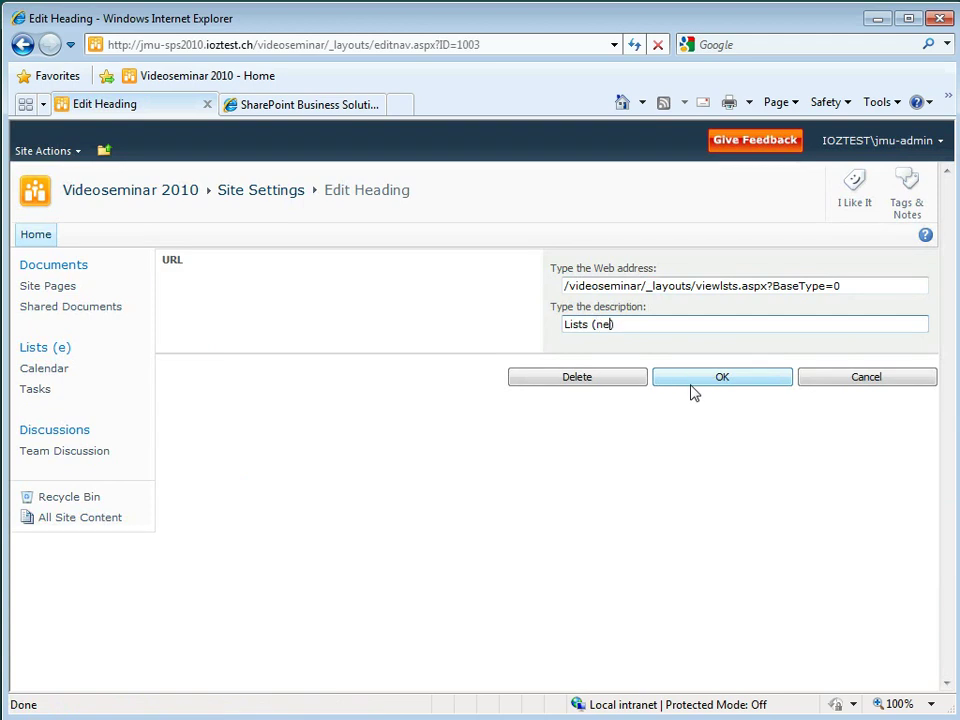
pyautogui.click(746, 386)
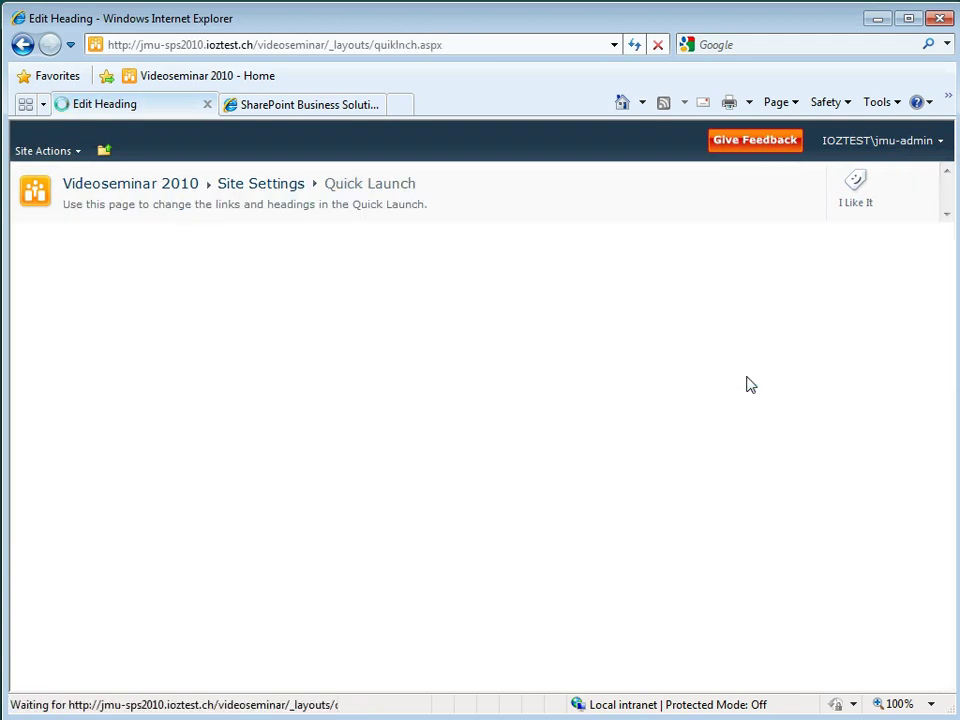
# Step: Switch the display language to German to check the Lists heading in the Quick Launch
pyautogui.click(880, 145)
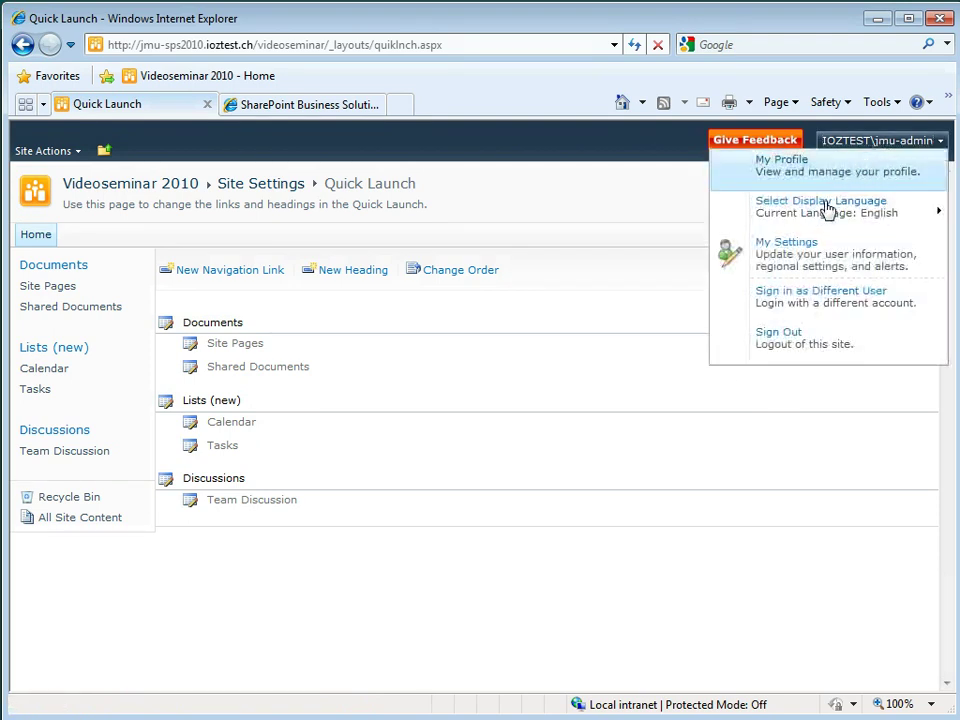
pyautogui.moveTo(828, 209)
pyautogui.click(558, 257)
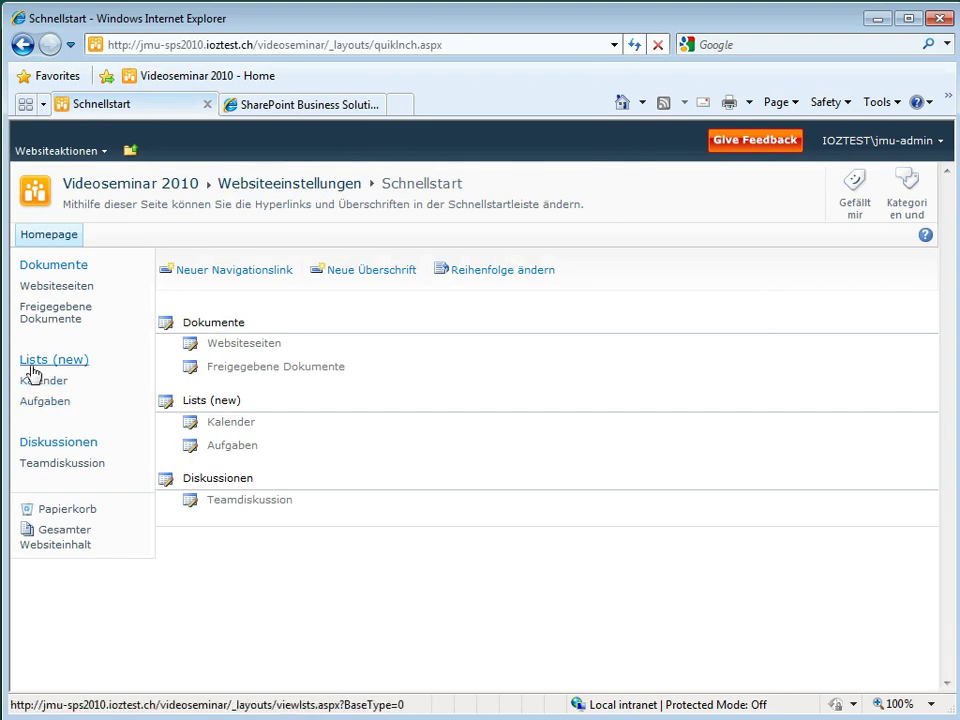